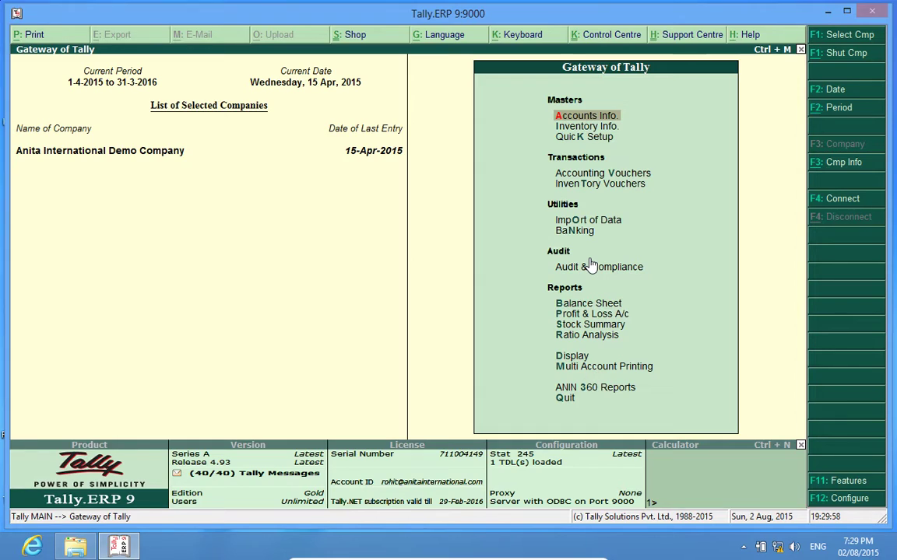
key(Return)
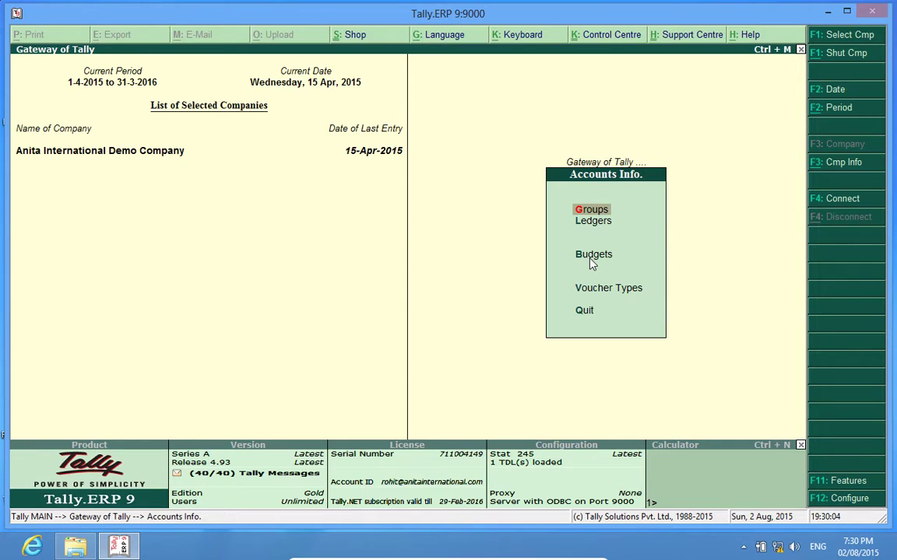
key(Down)
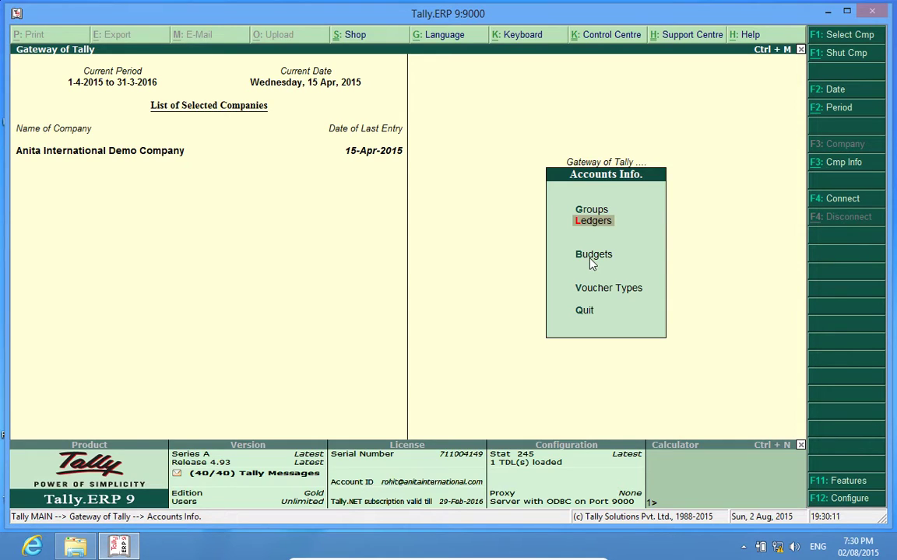
key(Escape)
Open the Dell Laptop stock item for alteration from the inventory masters
key(Down)
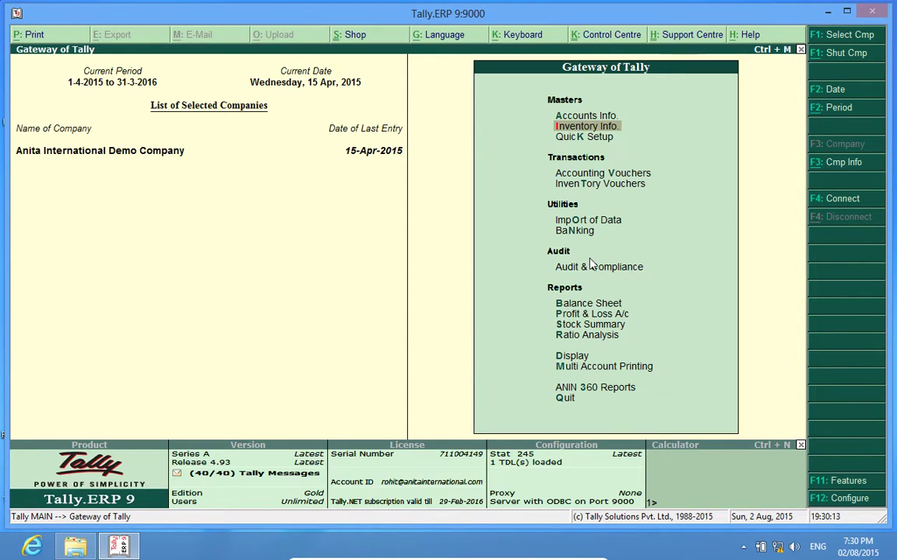
key(Return)
key(Down)
key(Down)
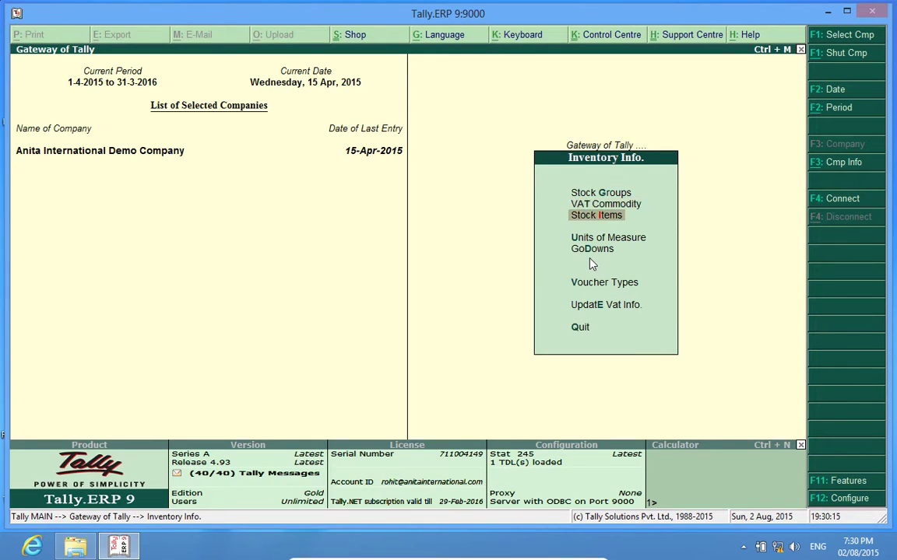
key(Return)
key(Down)
key(Down)
key(Return)
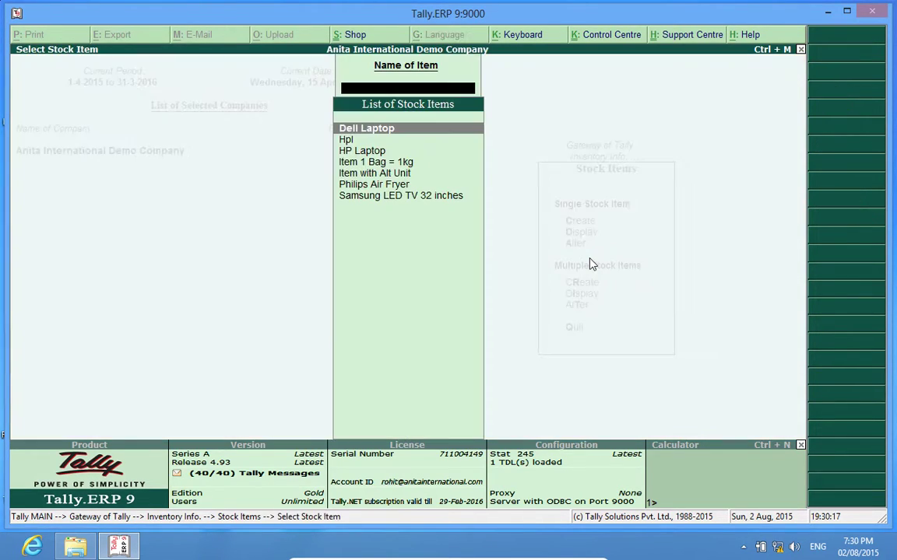
key(Down)
key(Down)
key(Up)
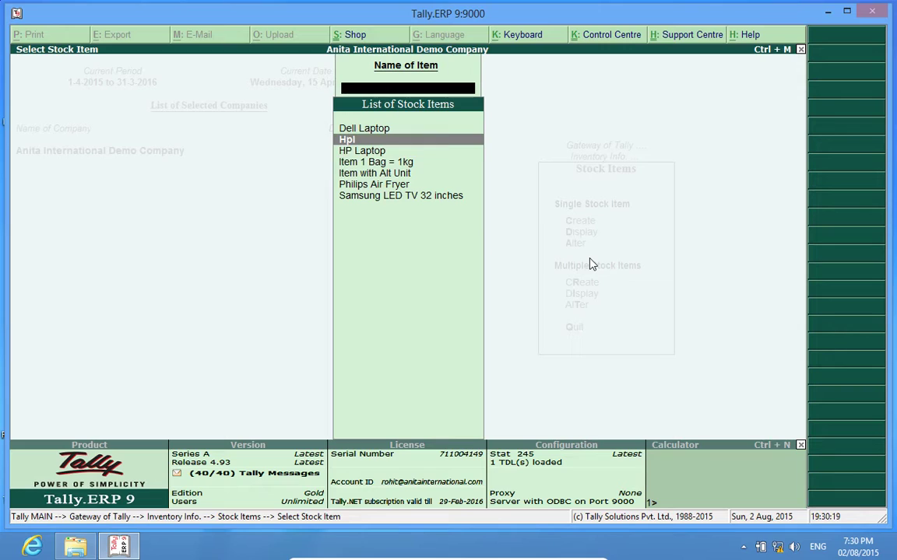
key(Up)
key(Return)
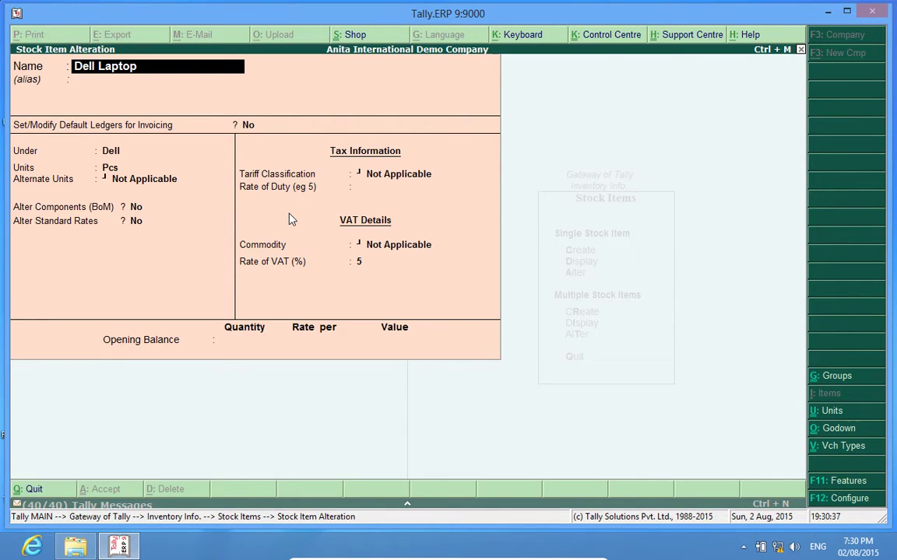
key(BackSpace)
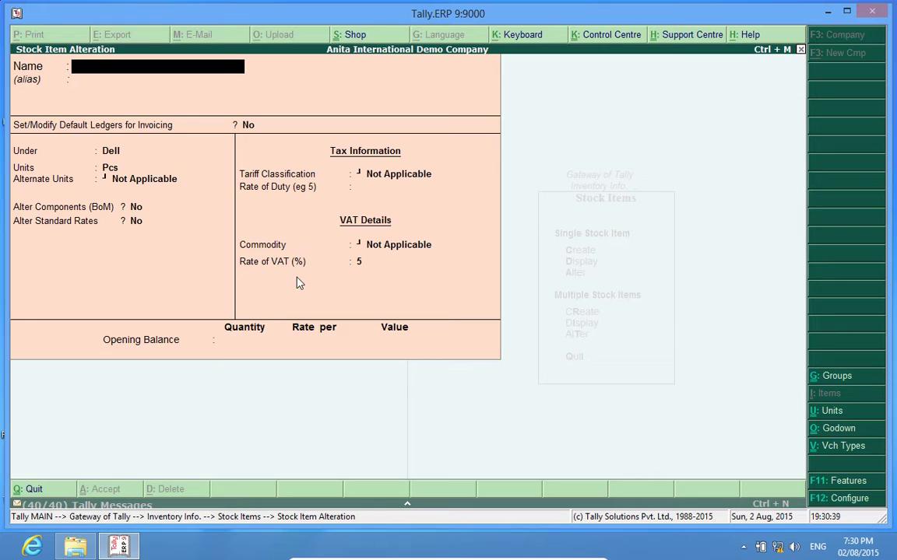
key(Escape)
key(y)
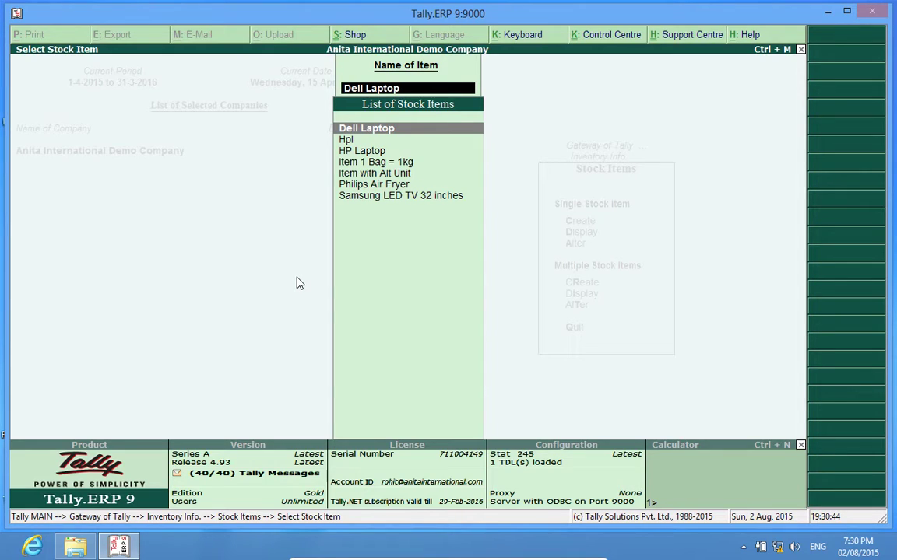
Reopen Dell Laptop for alteration, set Set/Modify Default Ledgers for Invoicing to Yes and go through its sales and purchase allocations
key(Return)
key(Return)
key(Return)
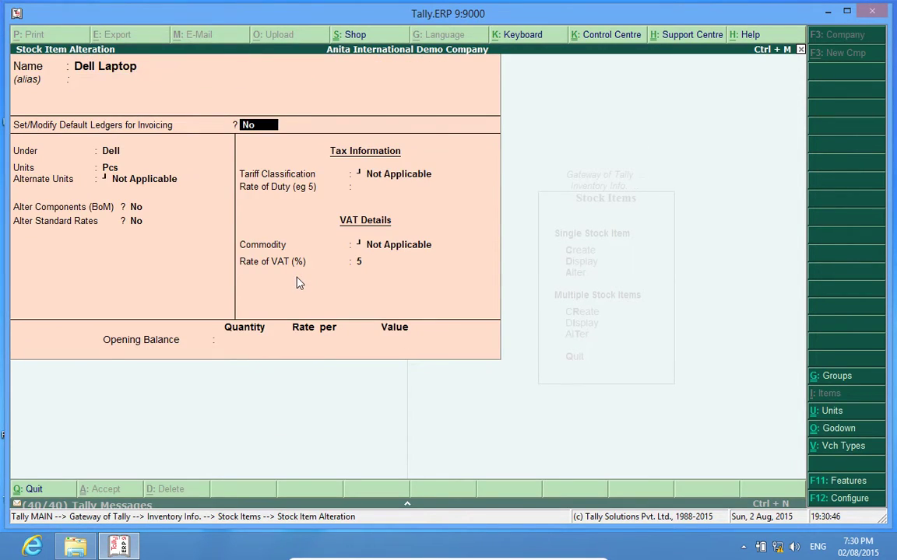
key(y)
key(Return)
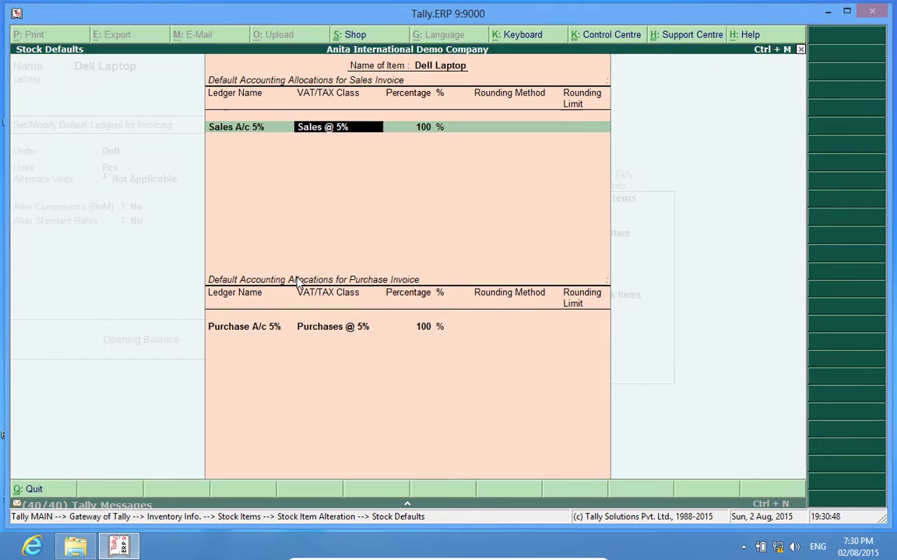
key(Return)
key(Return)
key(Return)
key(Return)
key(Return)
key(Return)
key(Return)
key(Return)
key(Return)
key(Return)
key(Return)
key(Return)
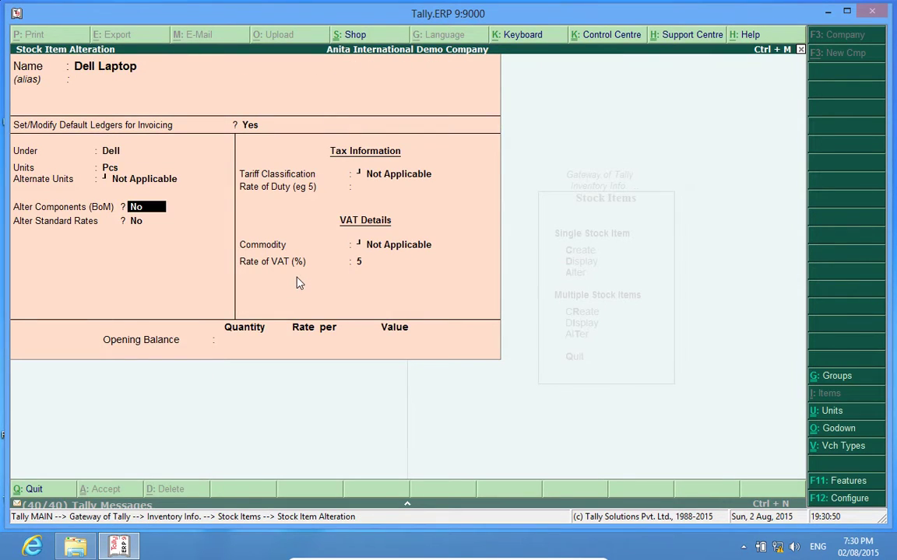
Accept the remaining Dell Laptop fields as they are and return to the Gateway of Tally
key(Return)
key(Return)
key(Return)
key(Return)
key(Return)
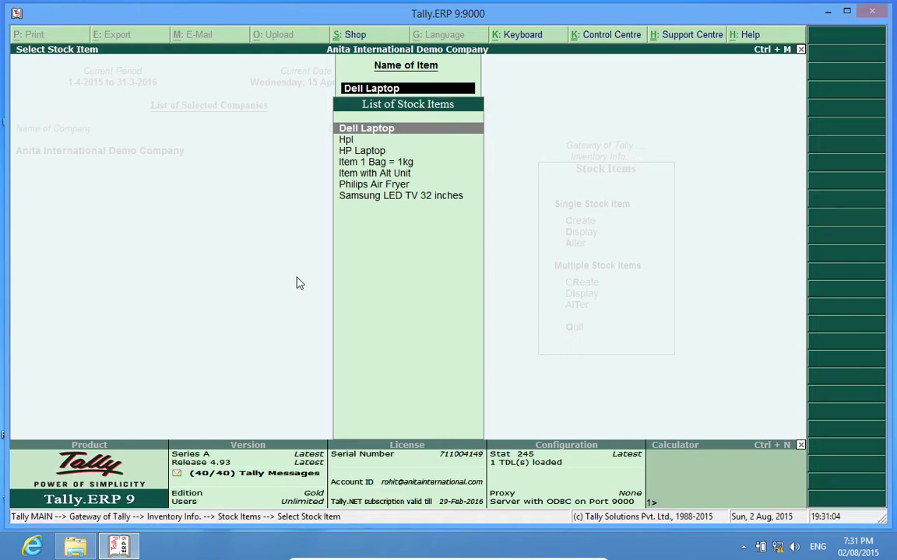
key(Escape)
key(Escape)
key(Escape)
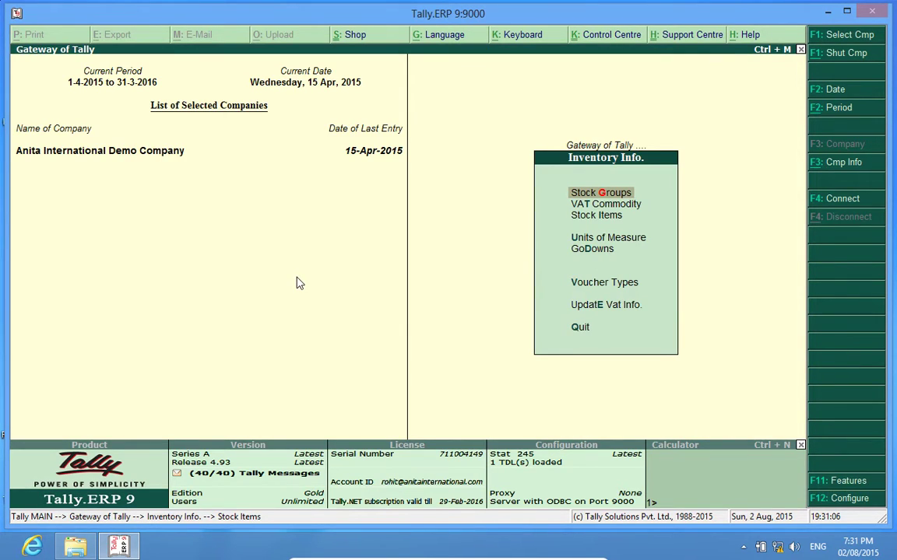
key(Escape)
key(Escape)
key(Escape)
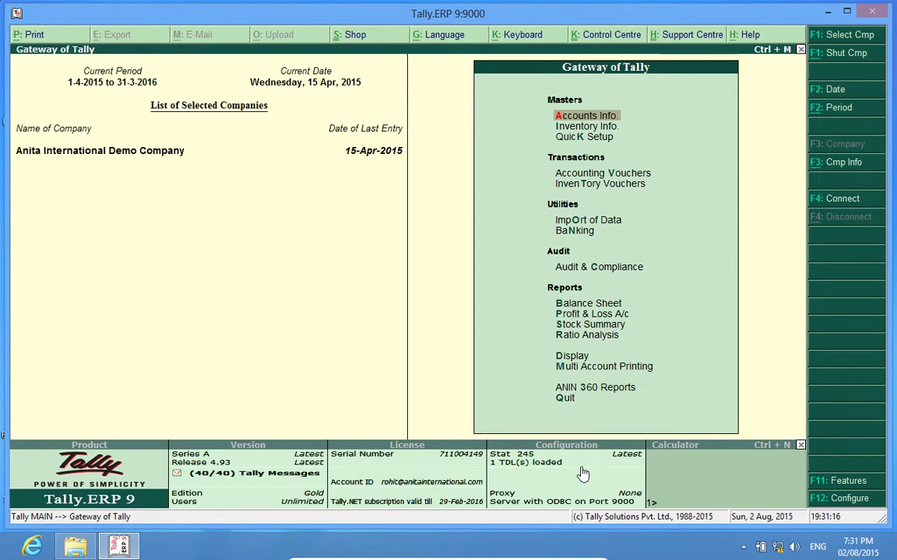
Open the company's Add-On Features and set ANIN360: Modify Report Features to Yes
click(831, 488)
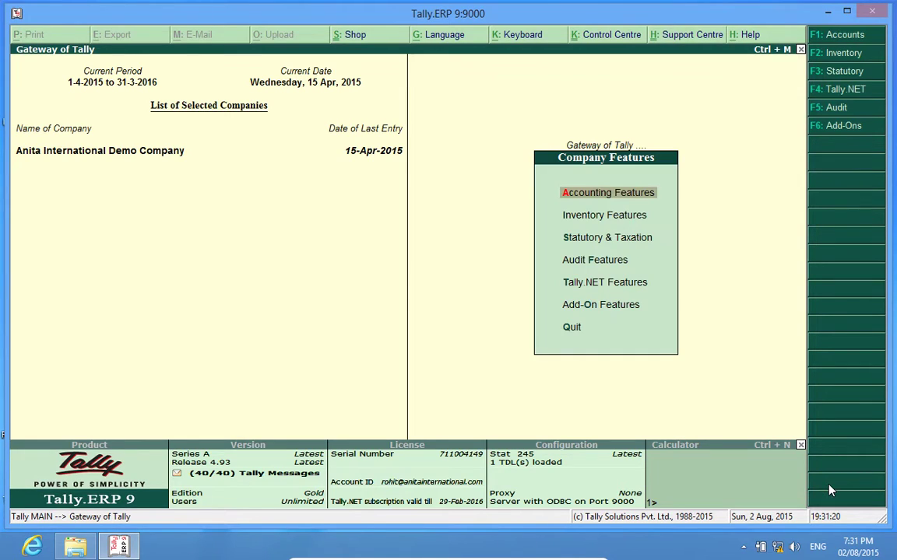
click(608, 308)
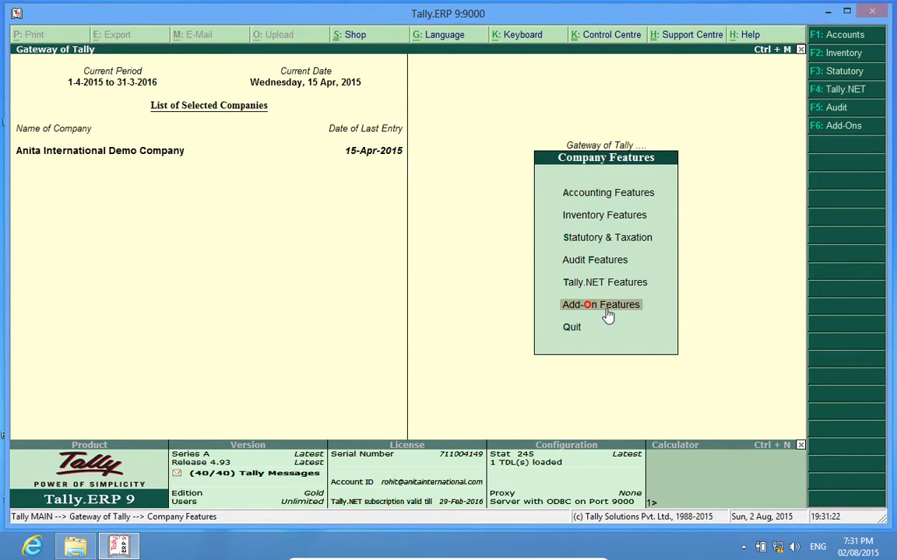
click(609, 315)
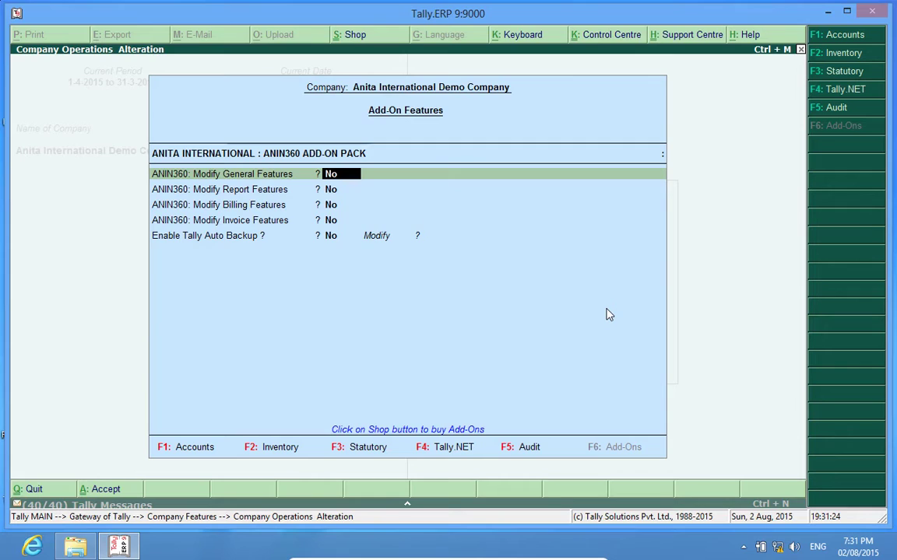
key(Return)
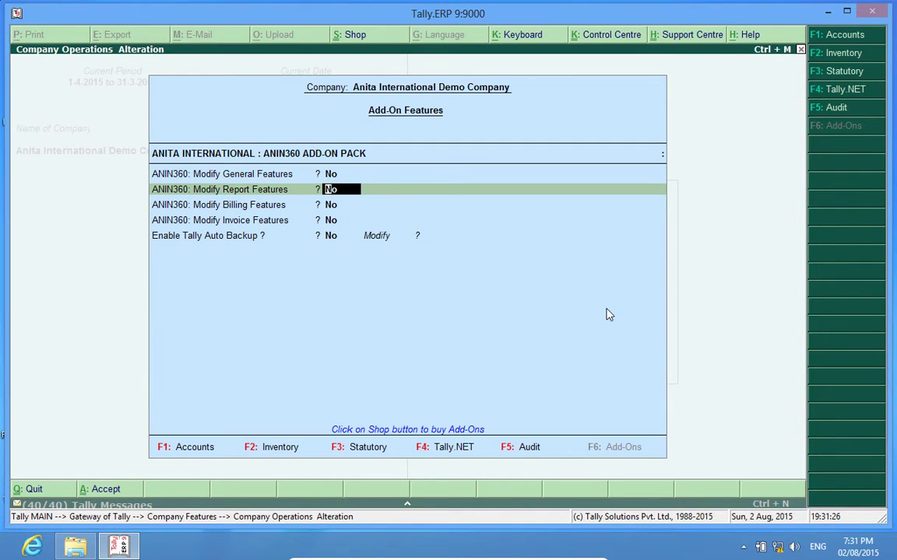
text(y)
key(Return)
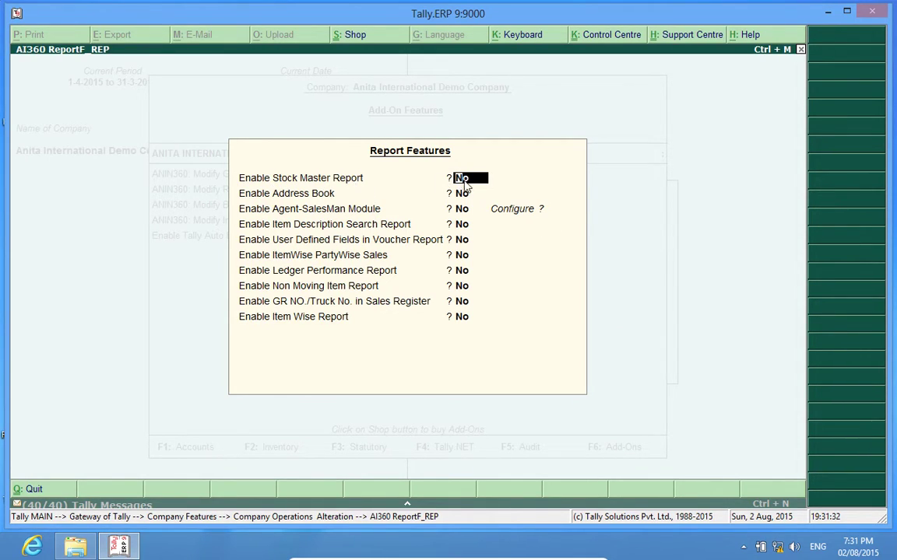
Set Enable Stock Master Report to Yes and accept the report and add-on features
text(y)
key(Return)
key(Return)
key(Return)
key(Return)
key(Return)
key(Return)
key(Return)
key(Return)
key(Return)
key(Return)
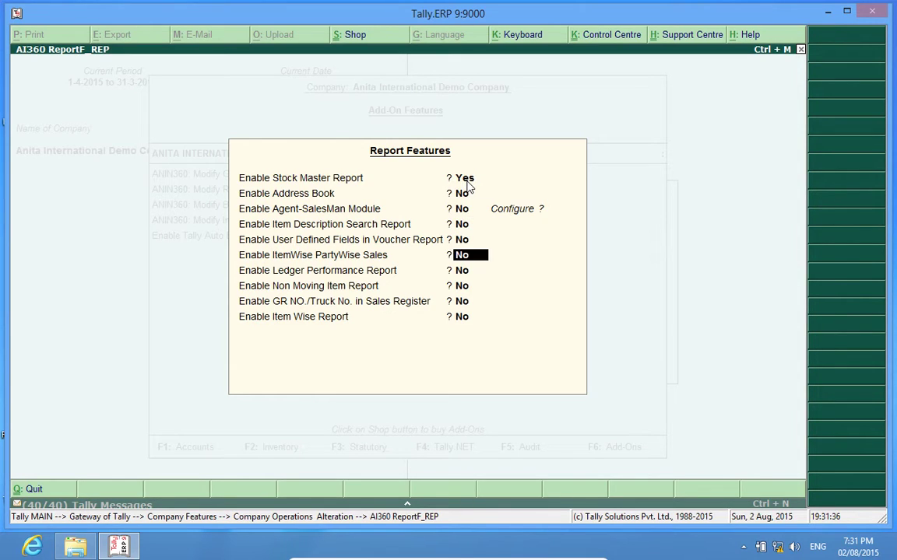
key(Return)
key(Return)
key(Return)
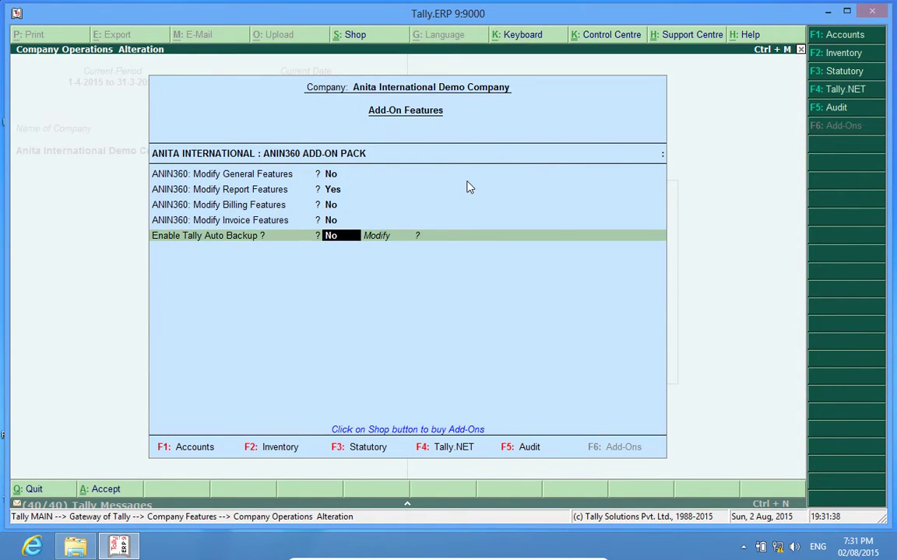
key(Return)
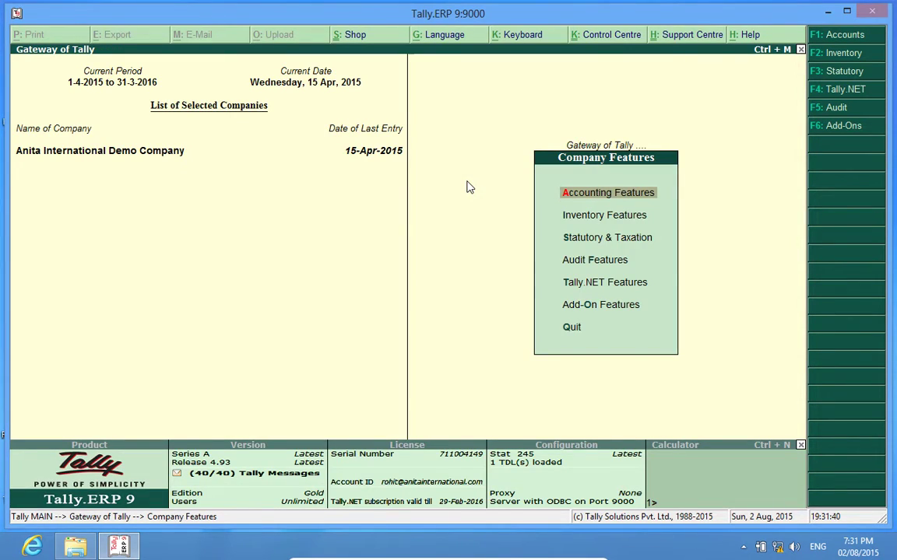
Open the Stock Master Report from the ANIN 360 Reports
key(Escape)
key(Up)
key(Up)
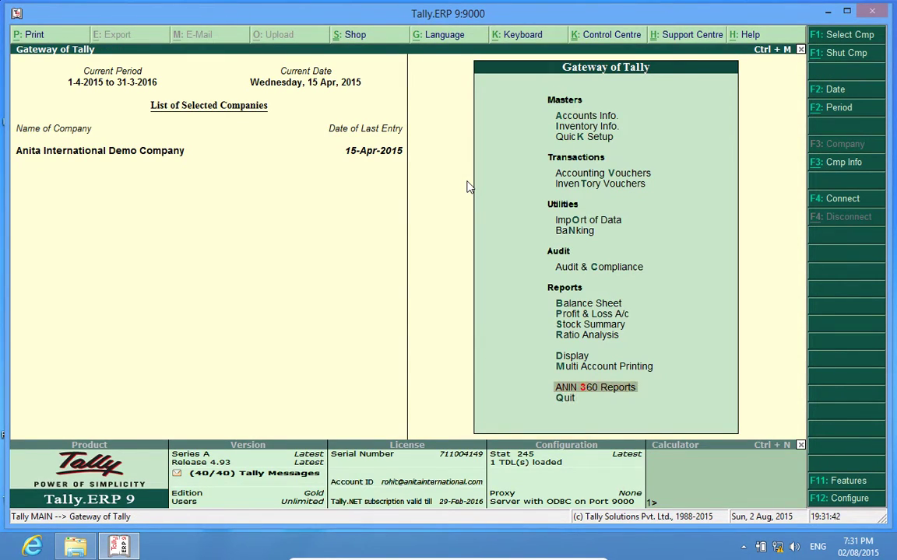
click(634, 393)
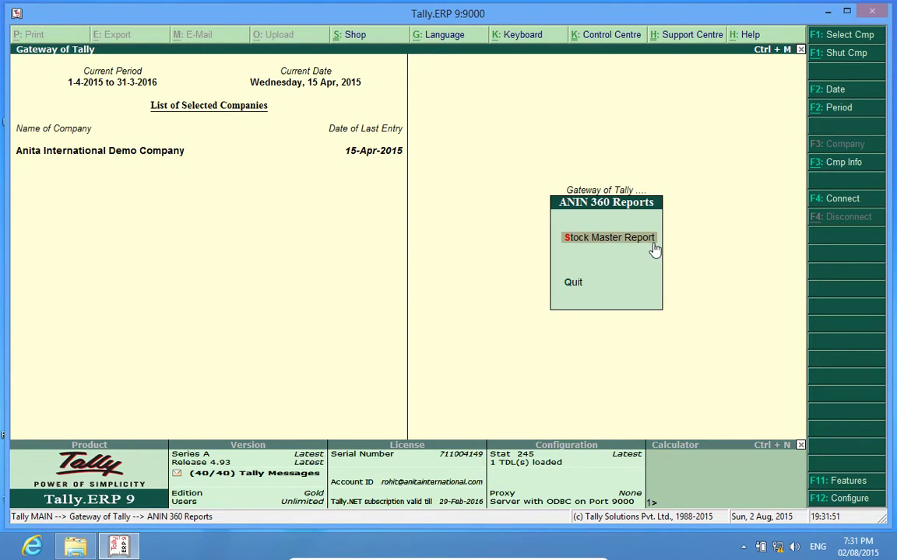
click(628, 243)
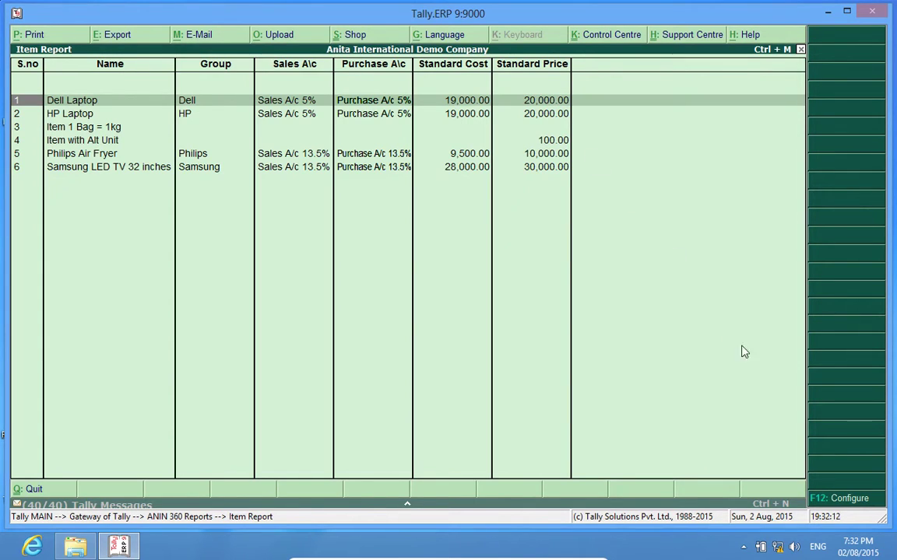
Configure the Stock Master Report with Enable Rate of VAT set to Yes, keeping the other column options
click(839, 499)
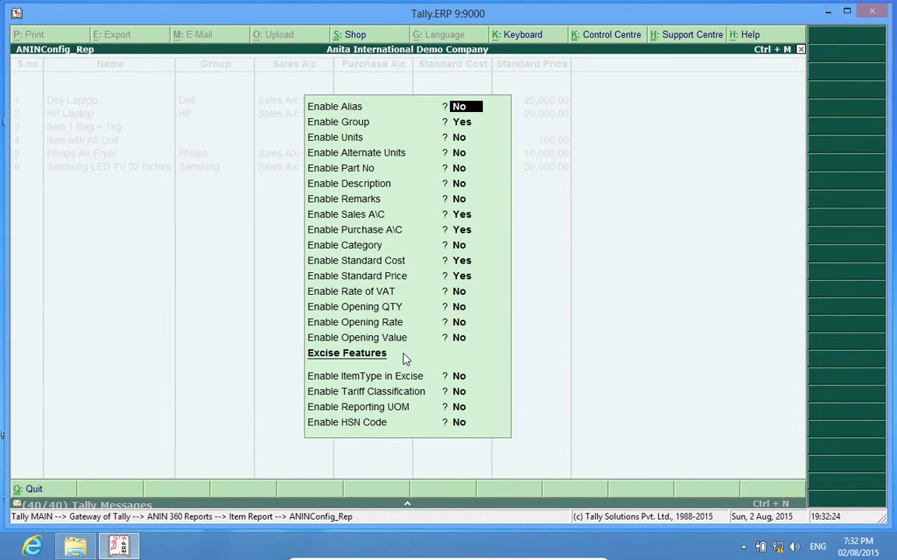
key(Return)
key(Return)
key(Return)
key(Return)
key(Return)
key(Return)
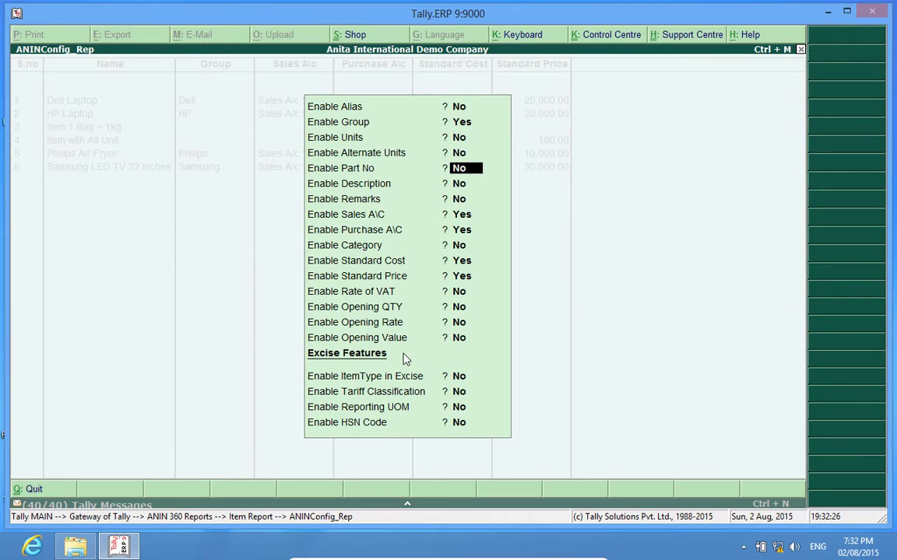
key(Return)
key(Return)
key(Return)
key(Return)
key(Return)
key(Return)
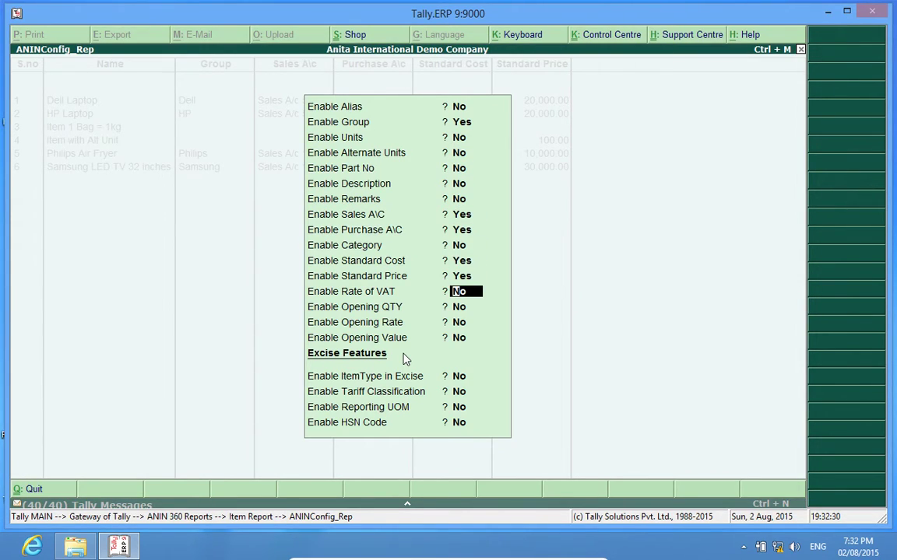
text(y)
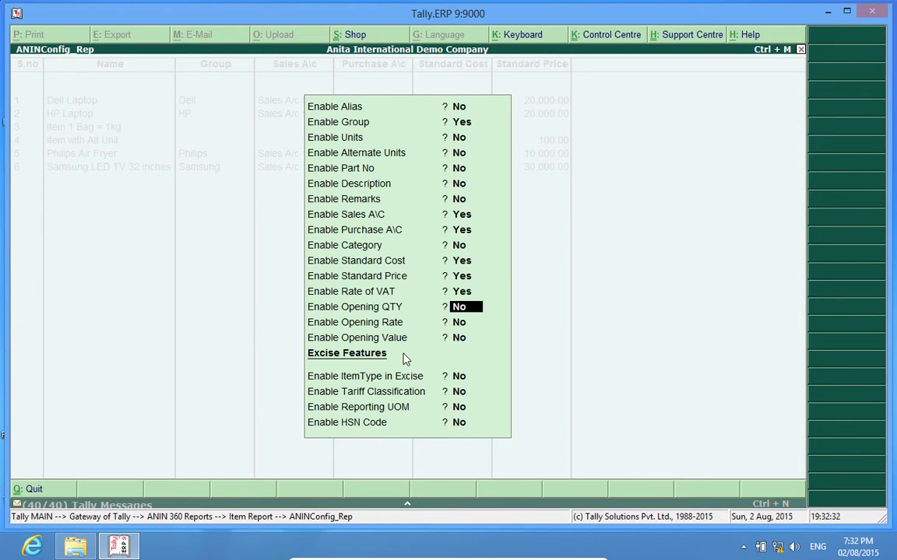
key(Return)
key(Return)
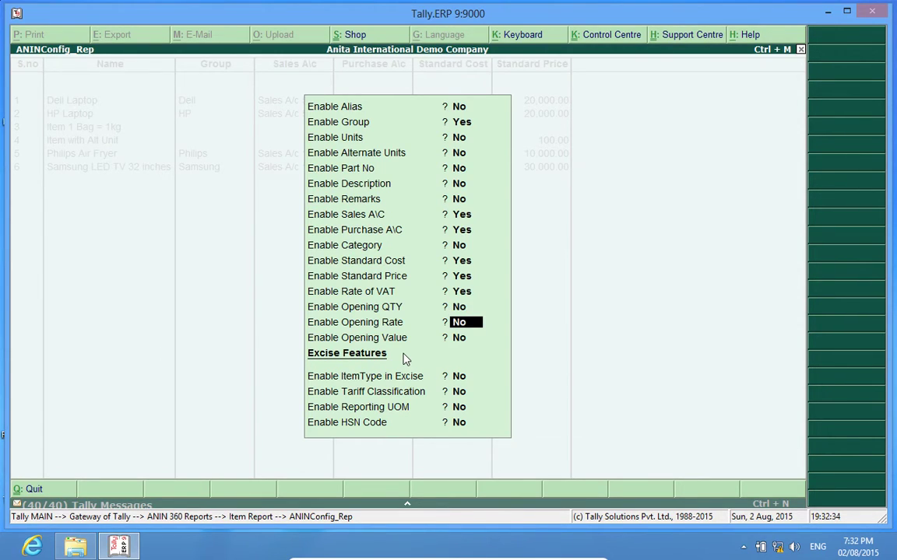
key(Return)
key(Return)
key(Return)
key(Return)
key(Return)
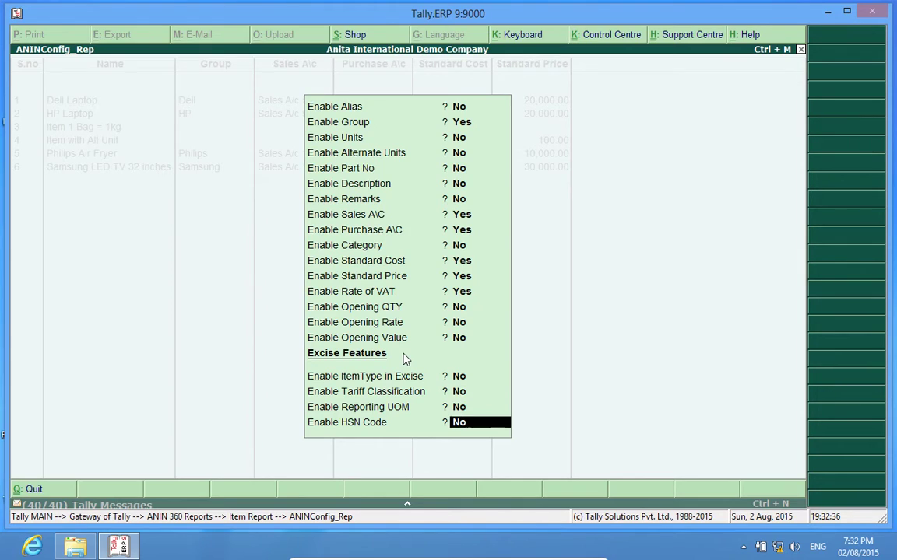
key(Return)
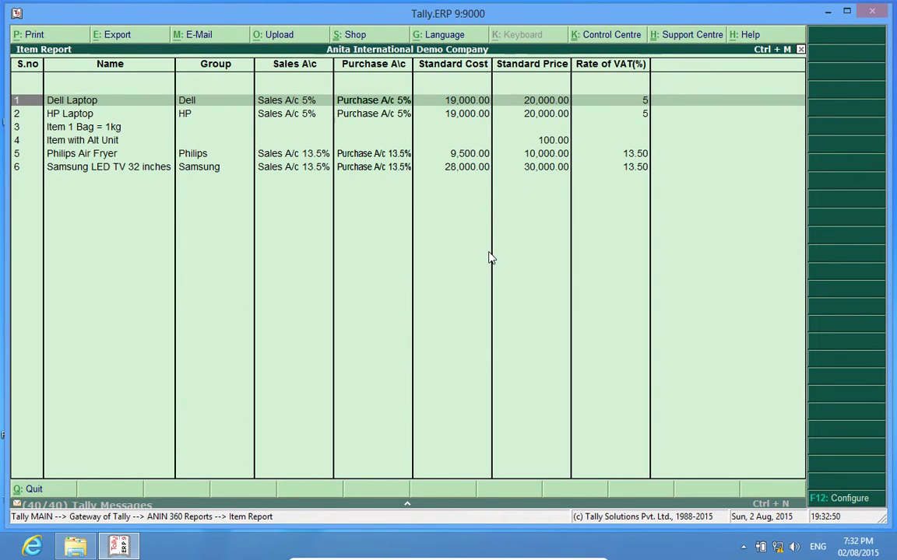
Close the Stock Master Report and return to the Gateway of Tally
key(Escape)
key(Escape)
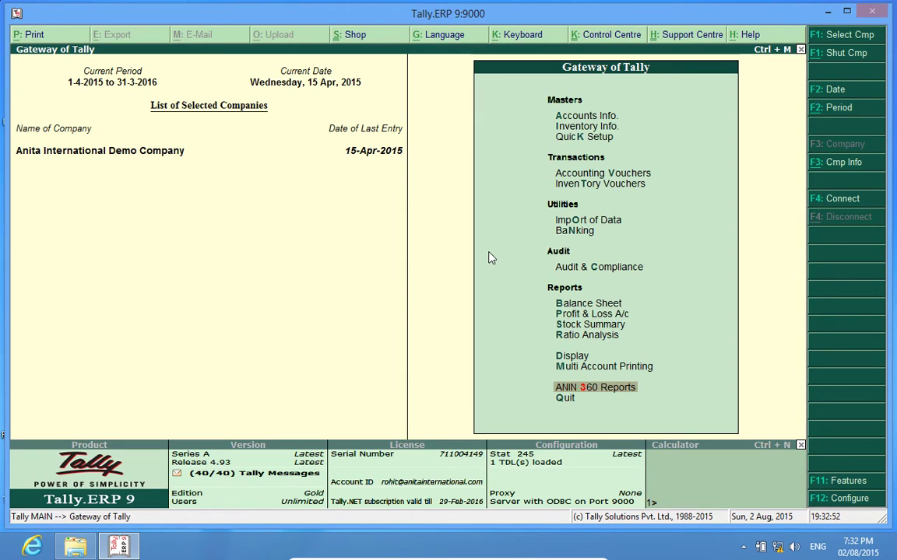
key(Escape)
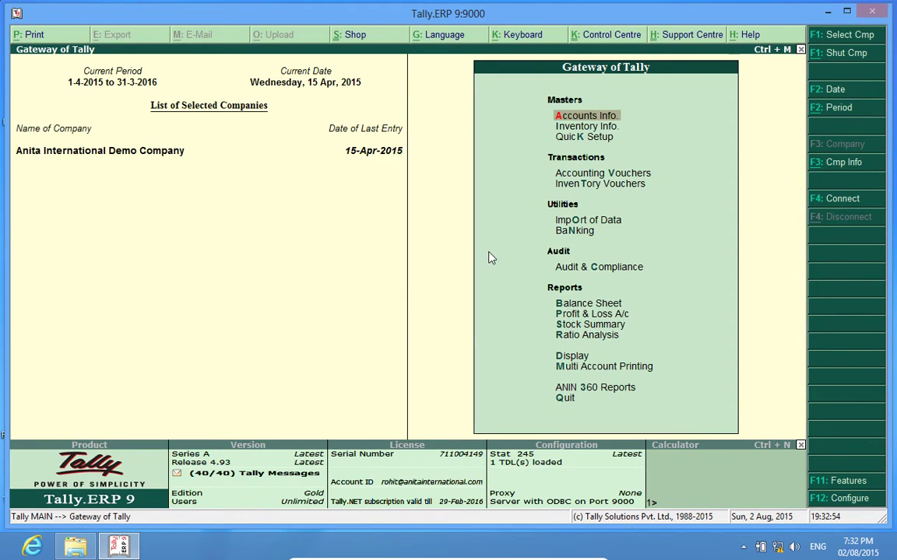